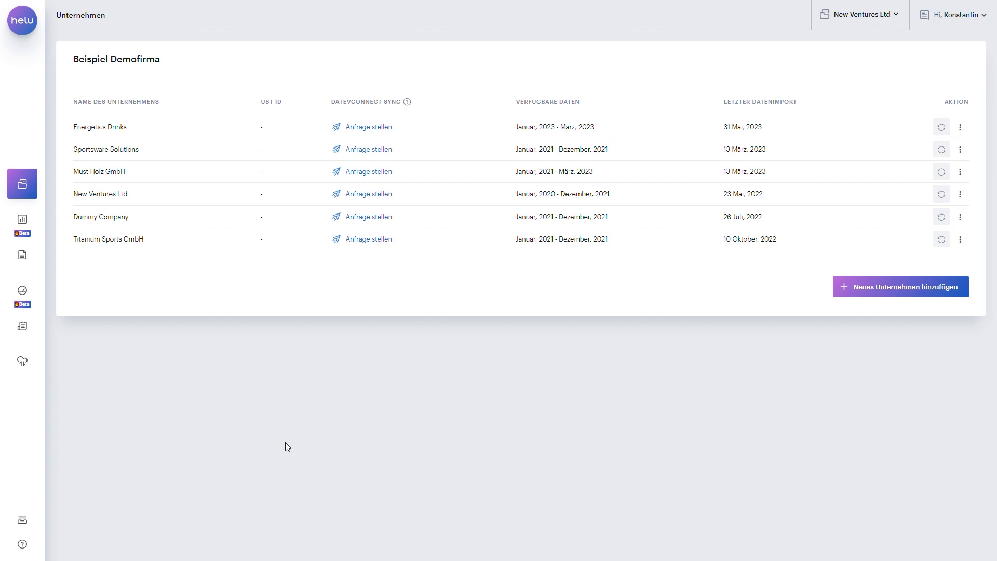
Open the reports of New Ventures Ltd and start a new consolidation report named "Testkonsolidierung"
{"action": "left_click", "coordinate": [111, 194]}
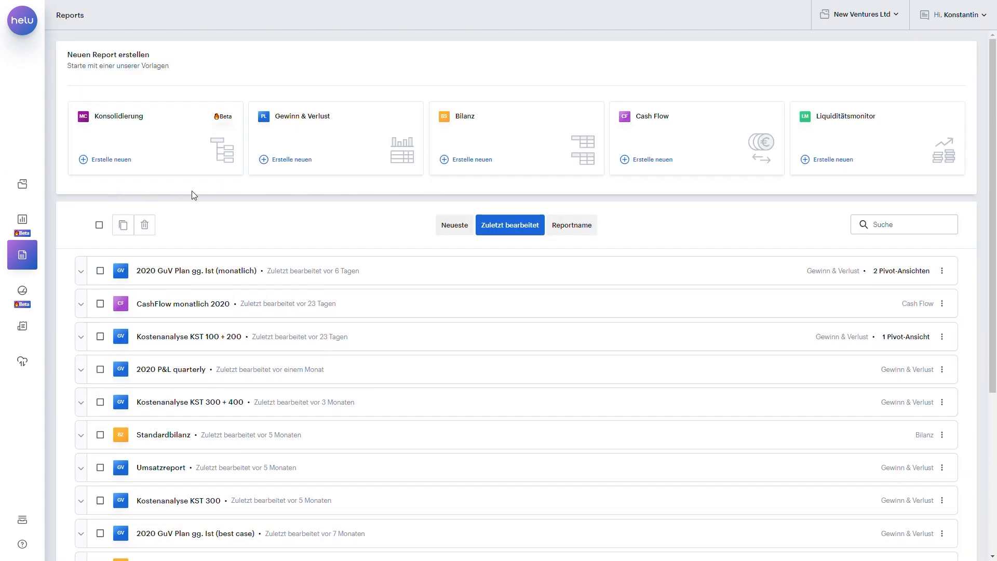
{"action": "left_click", "coordinate": [156, 166]}
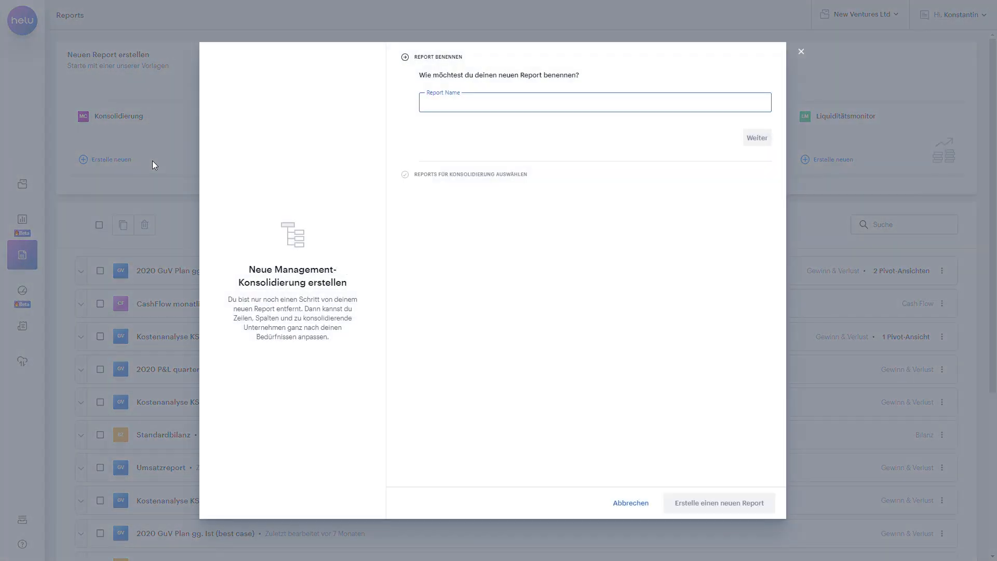
{"action": "type", "text": "Test"}
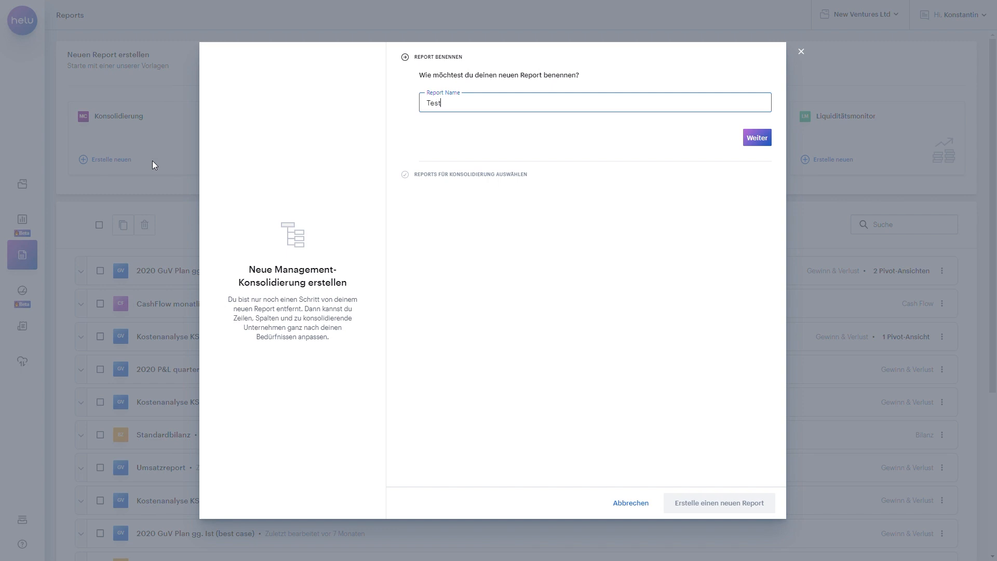
{"action": "type", "text": "konsolidierung"}
{"action": "left_click", "coordinate": [756, 144]}
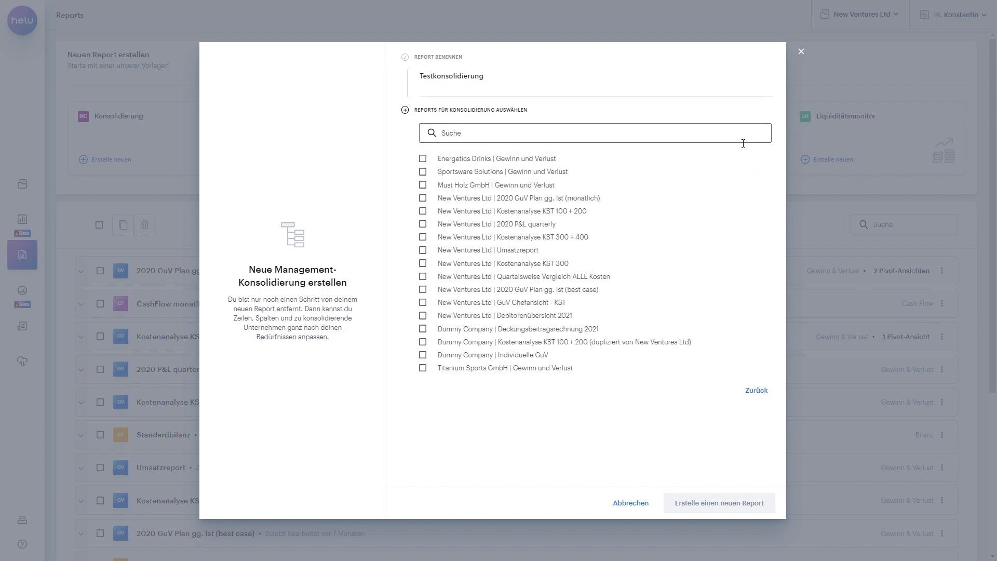
Select the reports "Must Holz GmbH | Gewinn und Verlust" and "New Ventures Ltd | 2020 GuV Plan gg. Ist (monatlich)" and create the consolidation
{"action": "left_click", "coordinate": [423, 185]}
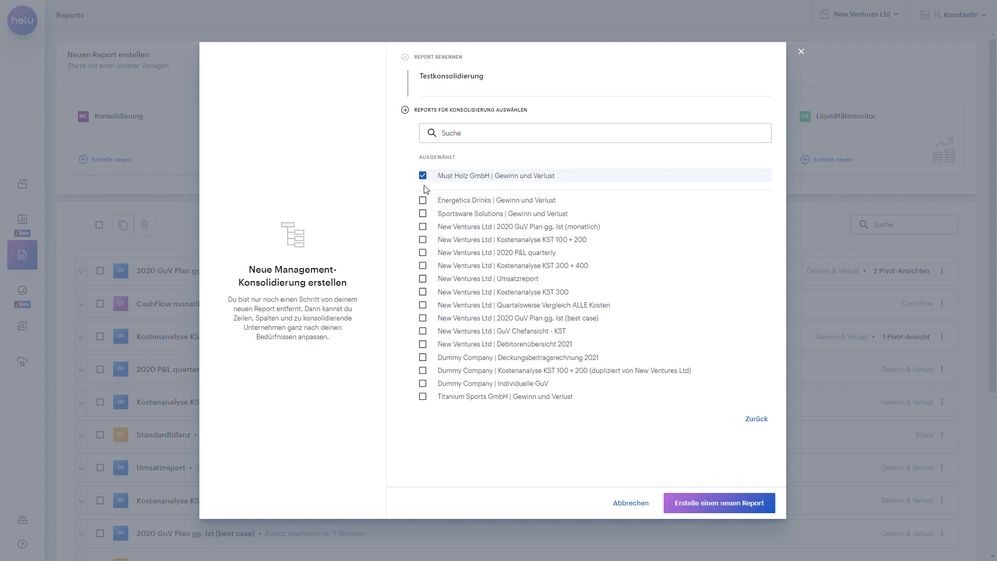
{"action": "left_click", "coordinate": [423, 227]}
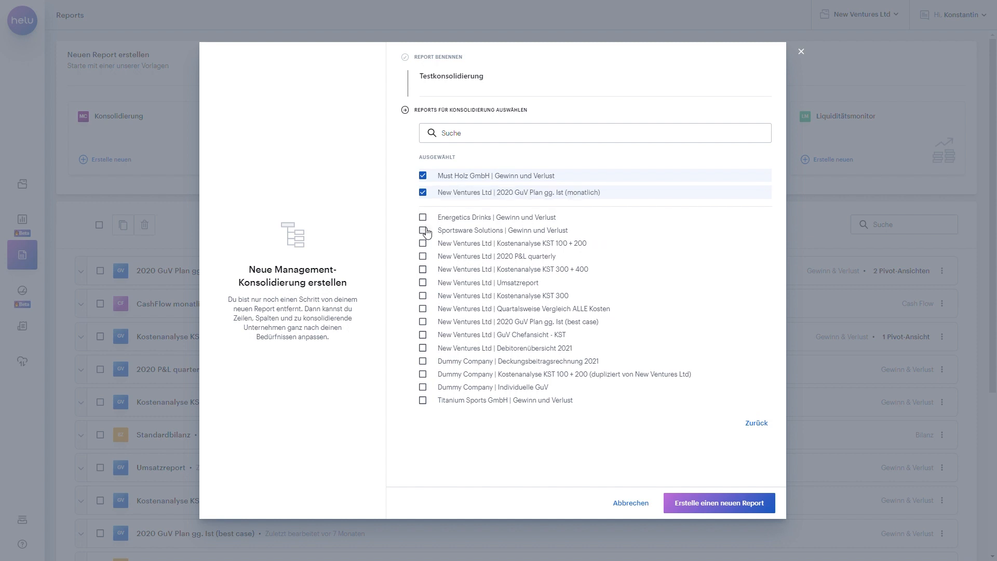
{"action": "left_click", "coordinate": [738, 508]}
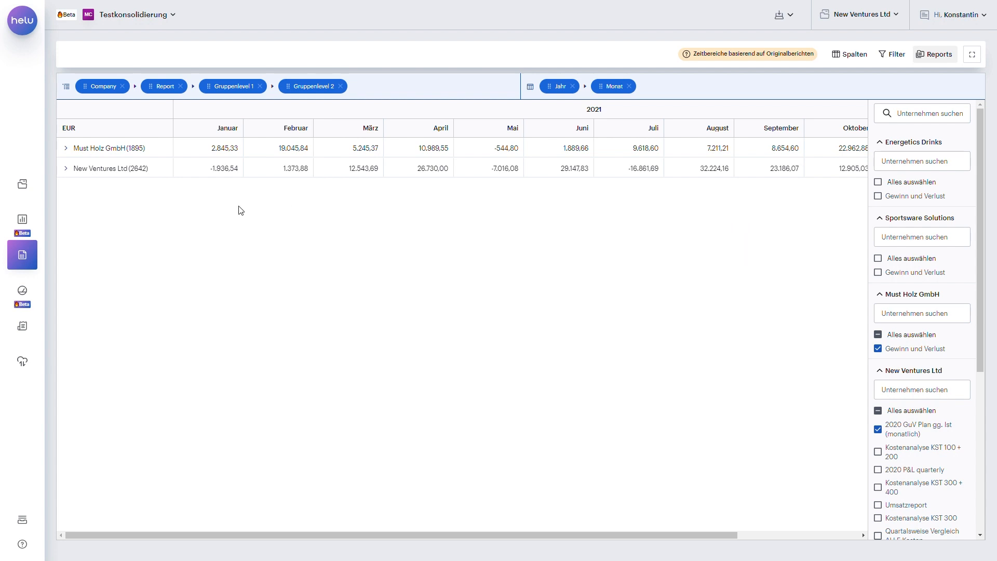
Remove the Report row group, place Company between Gruppenlevel 1 and Gruppenlevel 2, and expand Aufwendungen and Erlöse
{"action": "left_click", "coordinate": [180, 86]}
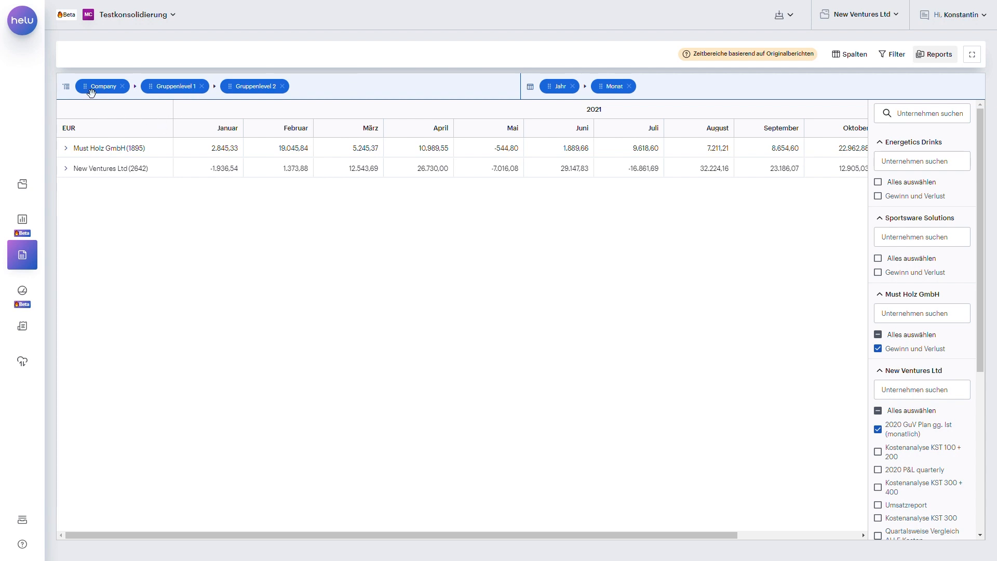
{"action": "left_click_drag", "start_coordinate": [91, 92], "coordinate": [191, 91]}
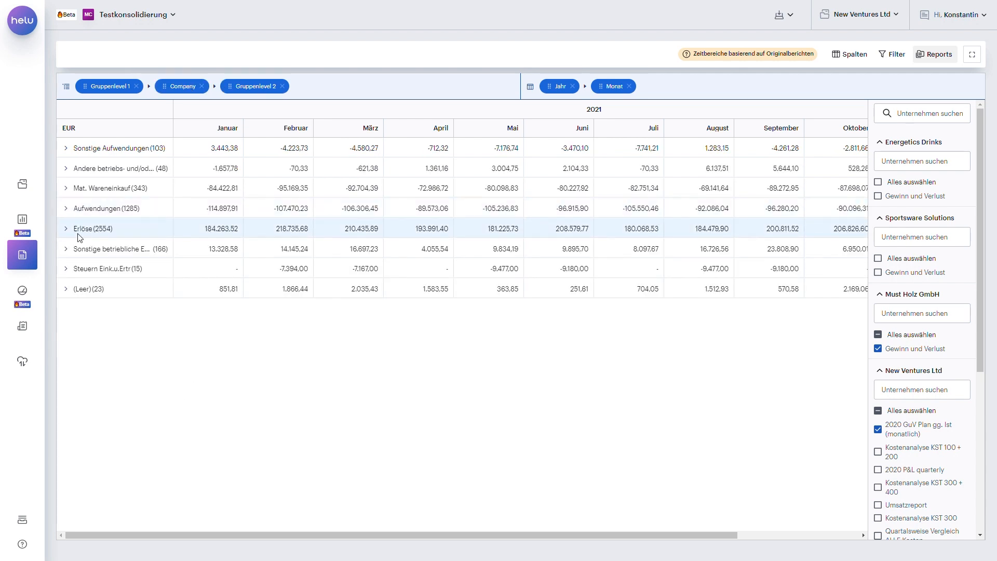
{"action": "left_click", "coordinate": [66, 208]}
{"action": "left_click", "coordinate": [65, 268]}
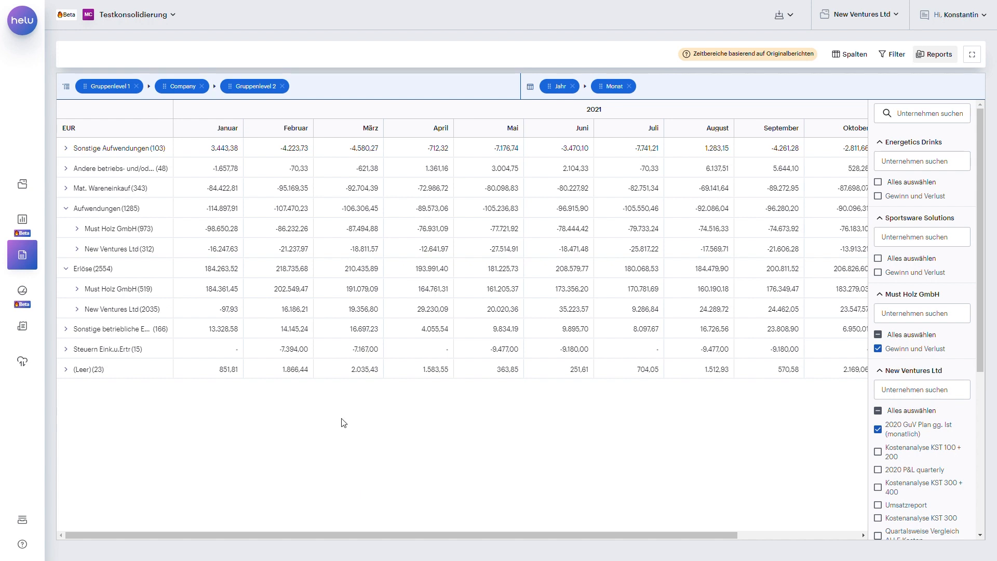
Move the Company row group behind Gruppenlevel 2 and expand Aufwendungen down to the companies under Personalkosten
{"action": "left_click_drag", "start_coordinate": [167, 89], "coordinate": [271, 94]}
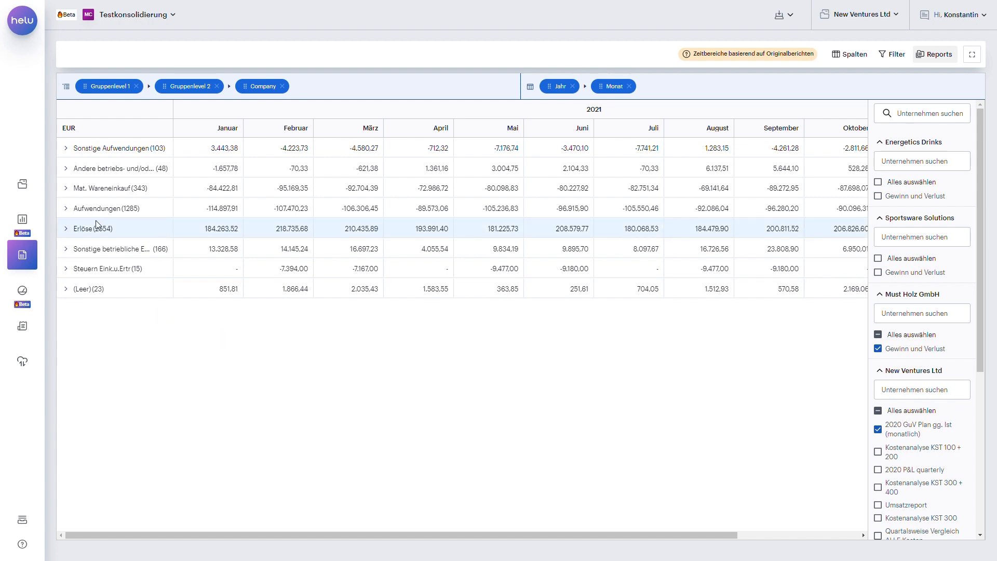
{"action": "left_click", "coordinate": [68, 211]}
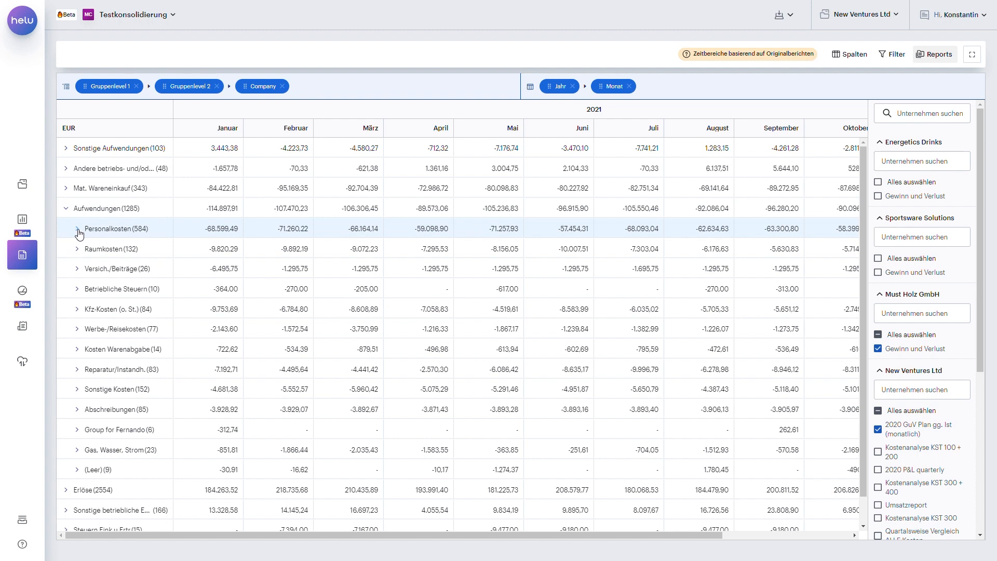
{"action": "left_click", "coordinate": [78, 229]}
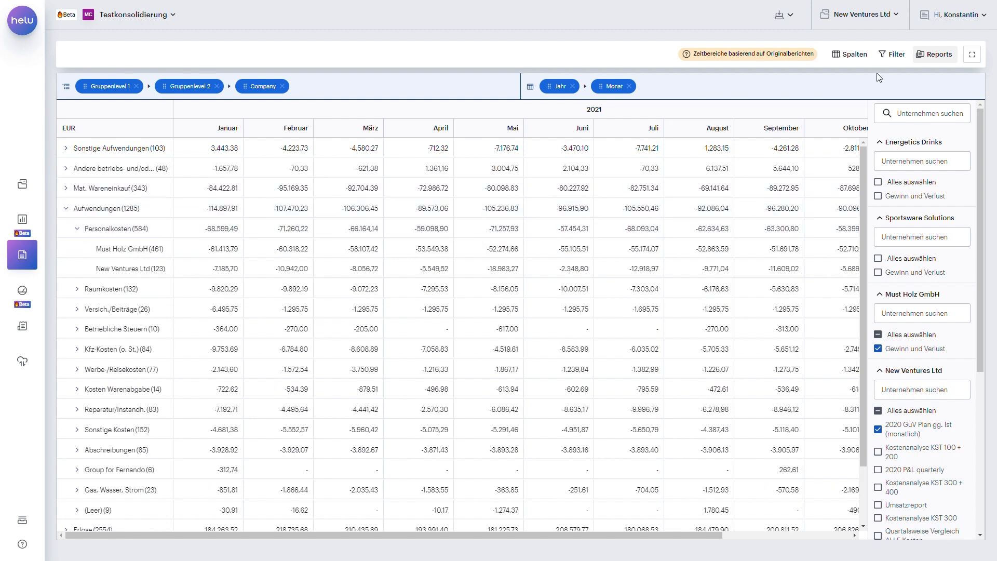
Add Kostenstelle 1 as the first row group with Company directly after it, and expand the cost centre 90 Sales
{"action": "left_click", "coordinate": [857, 57]}
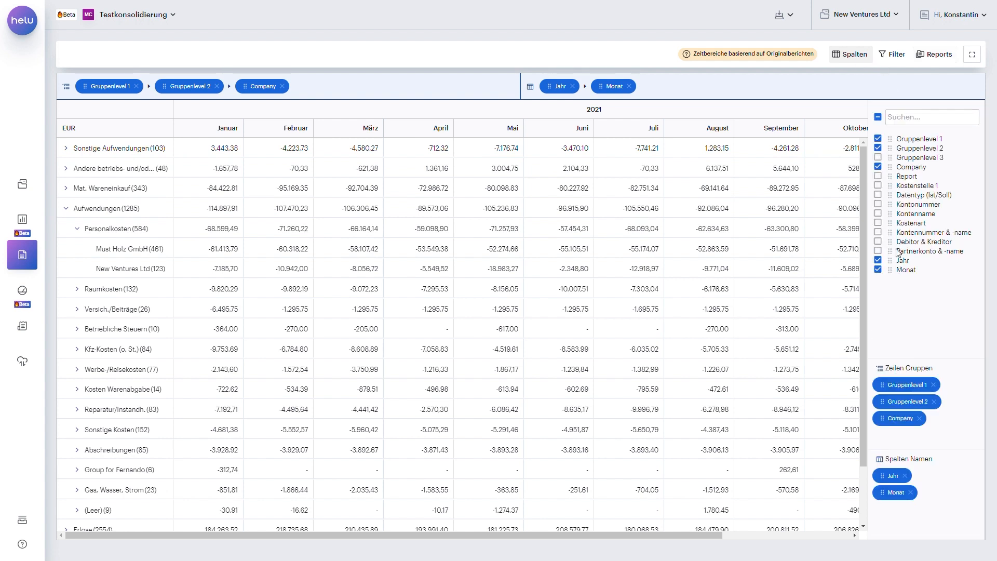
{"action": "left_click_drag", "start_coordinate": [898, 190], "coordinate": [89, 83]}
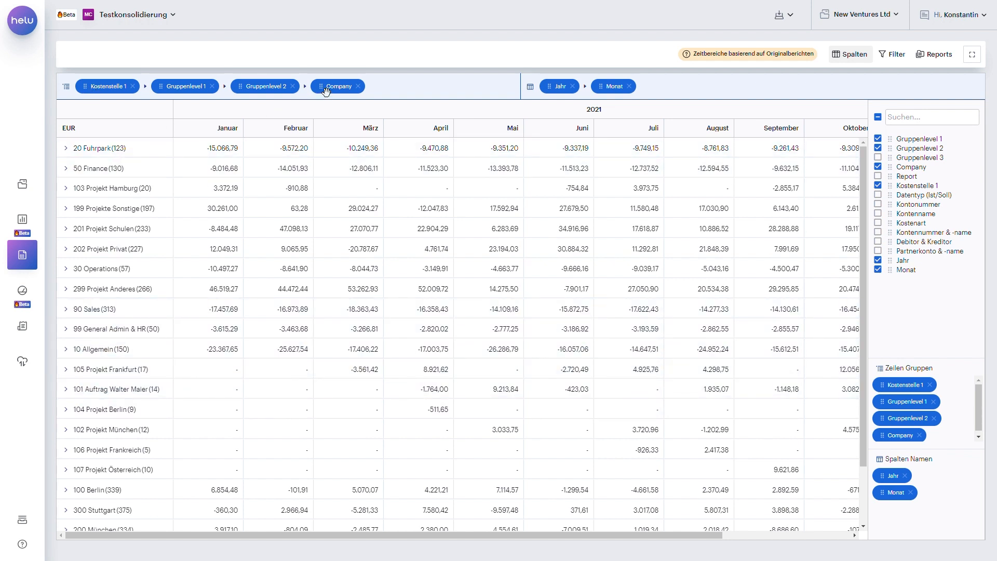
{"action": "left_click_drag", "start_coordinate": [326, 91], "coordinate": [179, 88]}
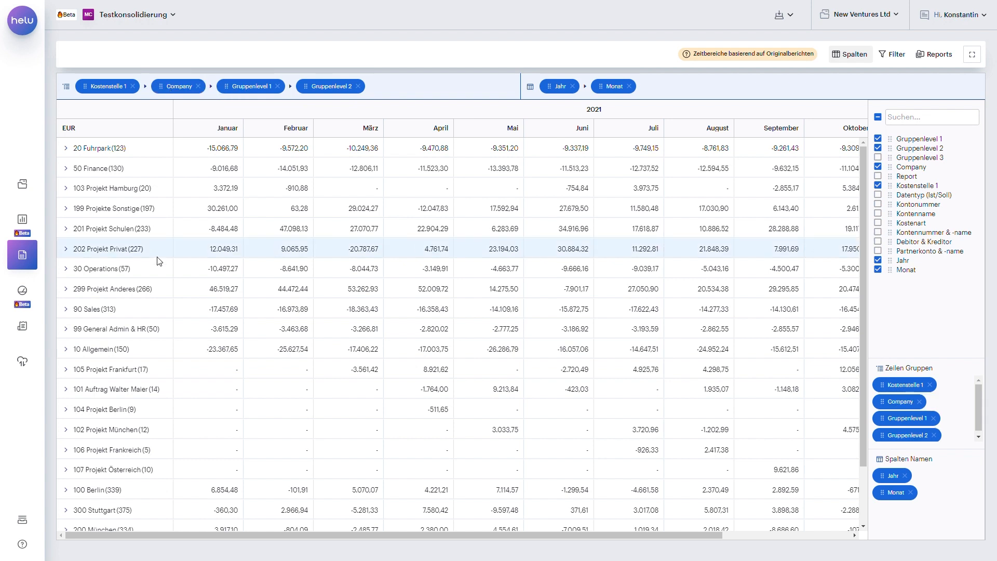
{"action": "left_click", "coordinate": [66, 309]}
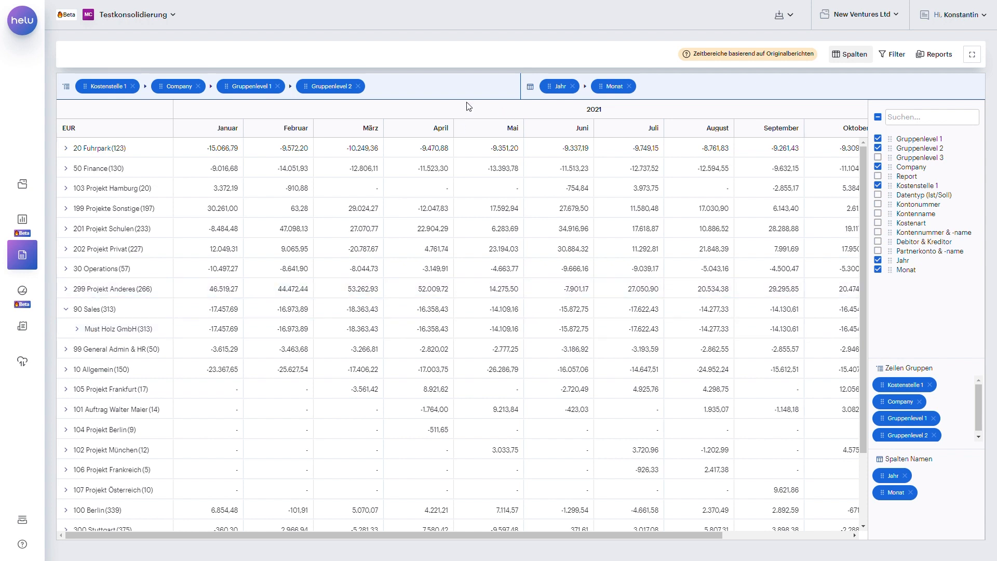
Replace the Kostenstelle 1 row group with Debitor & Kreditor in first place and expand the Kreditor and Debitor rows
{"action": "left_click", "coordinate": [133, 87]}
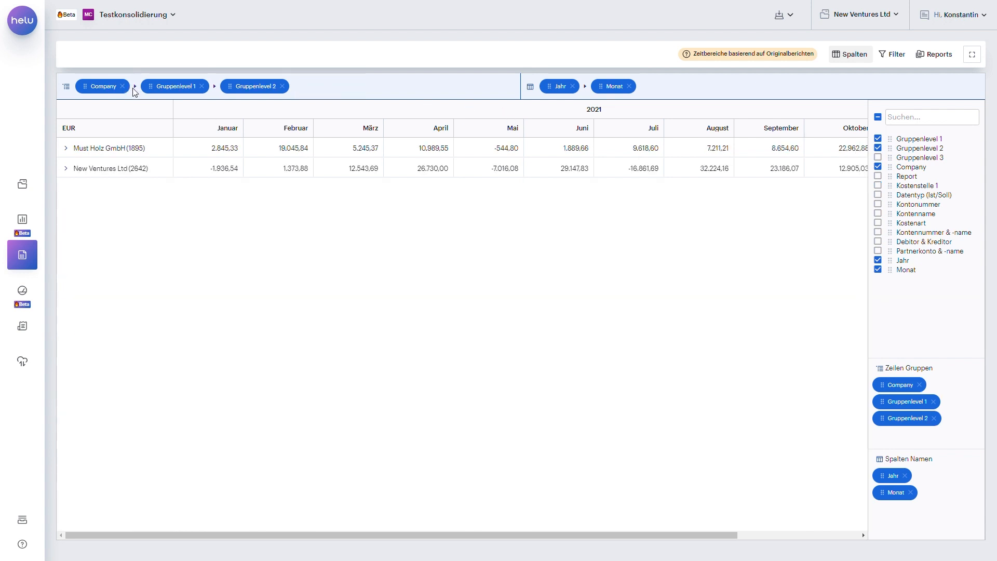
{"action": "left_click_drag", "start_coordinate": [890, 242], "coordinate": [94, 84]}
{"action": "left_click", "coordinate": [66, 148]}
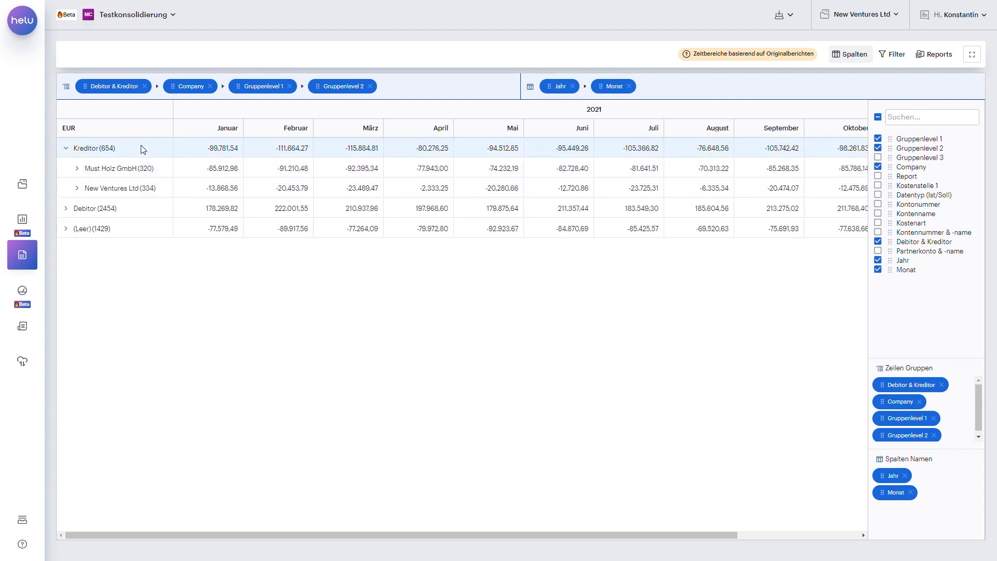
{"action": "left_click", "coordinate": [66, 208]}
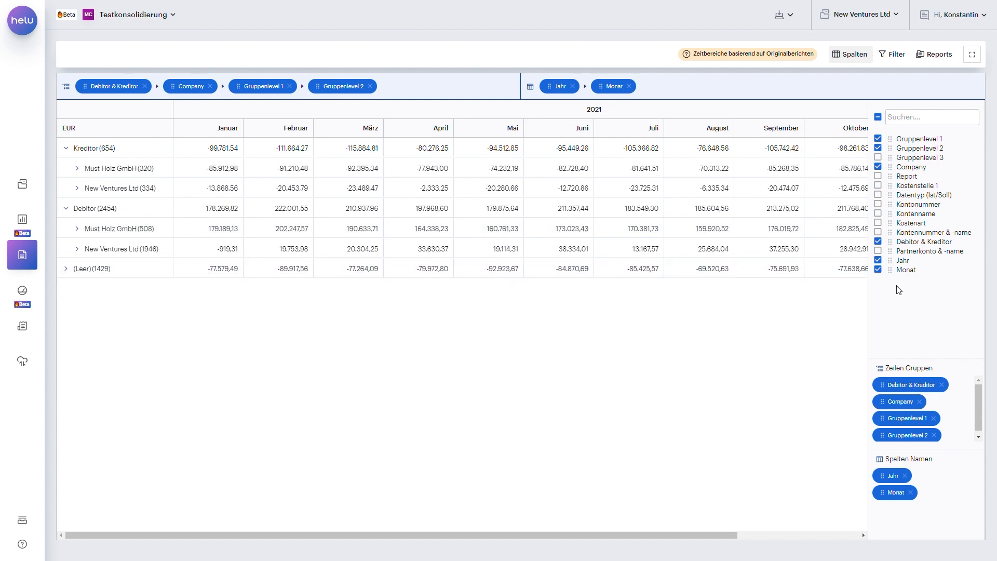
Add Partnerkonto & -name as the second row group, widen the row label column, and expand Debitor down to 60401 Hotel Sonaratest
{"action": "left_click_drag", "start_coordinate": [894, 251], "coordinate": [180, 92]}
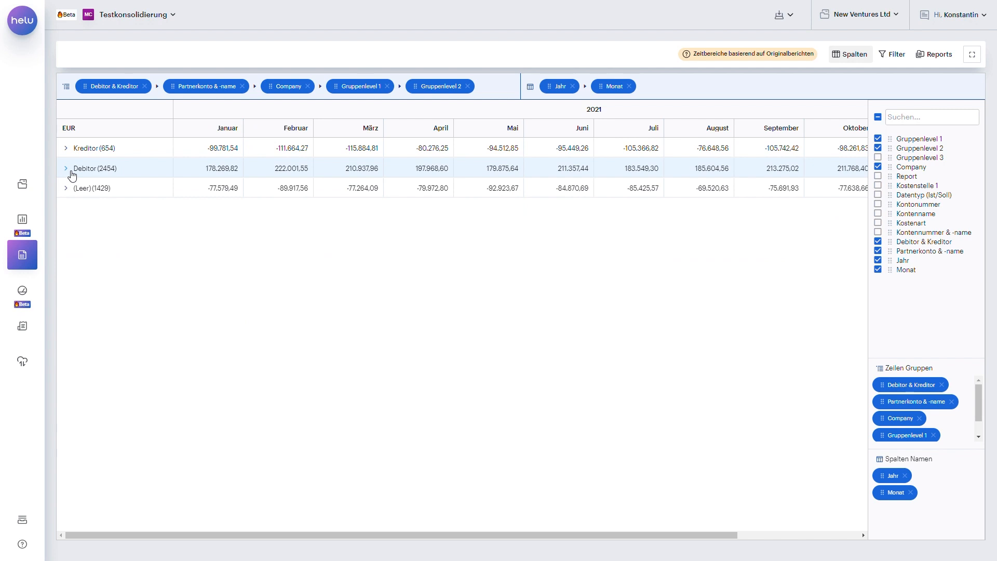
{"action": "left_click", "coordinate": [71, 171]}
{"action": "left_click_drag", "start_coordinate": [173, 124], "coordinate": [254, 124]}
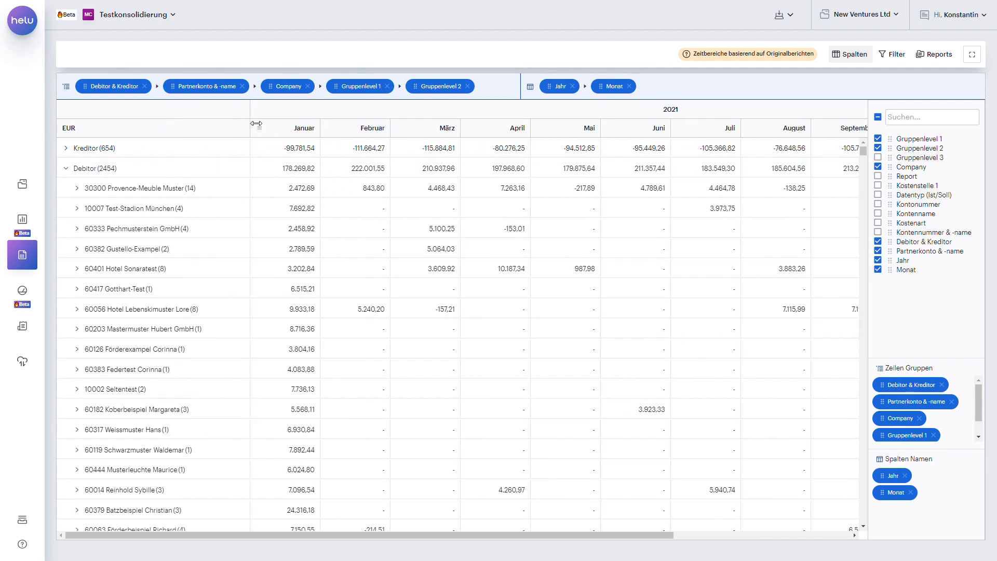
{"action": "left_click", "coordinate": [77, 269]}
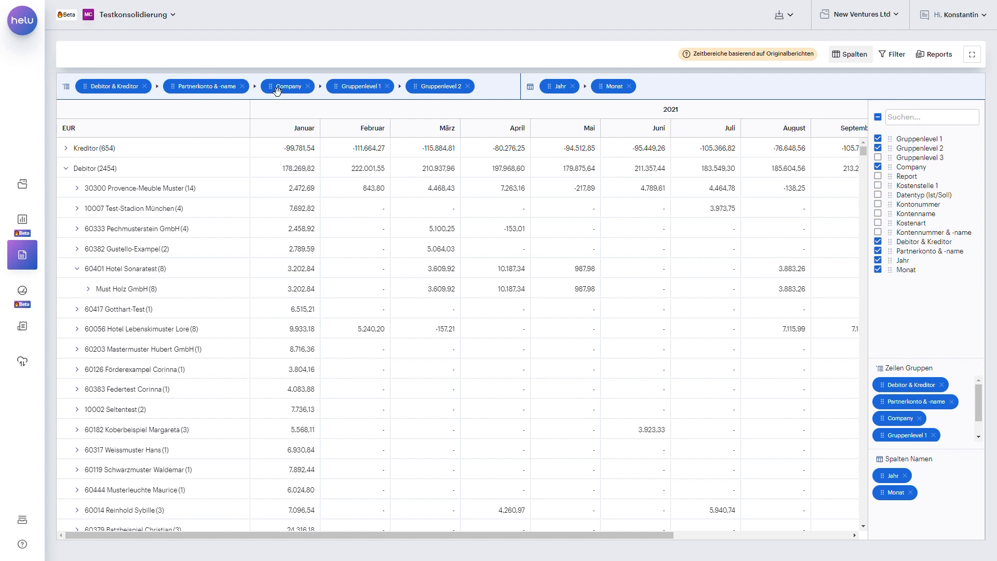
Move Company to the column groups before Jahr, and expand the Debitor row and the Must Holz GmbH column
{"action": "left_click_drag", "start_coordinate": [277, 91], "coordinate": [558, 92]}
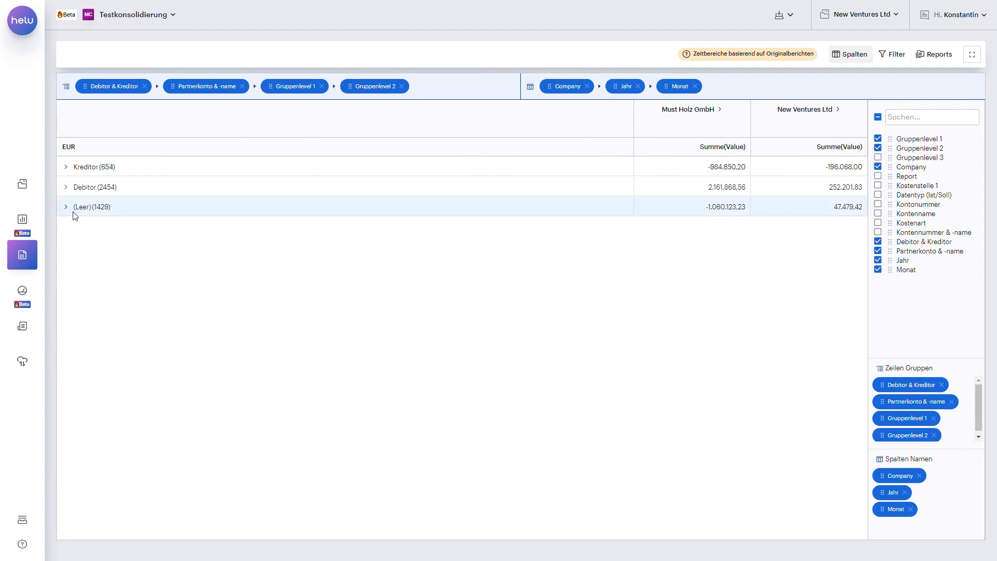
{"action": "left_click", "coordinate": [66, 187]}
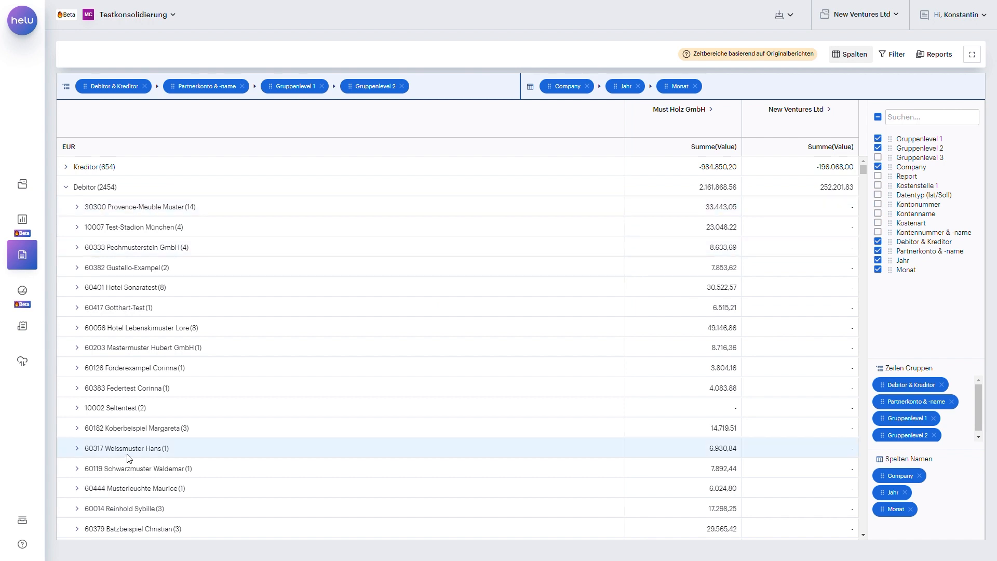
{"action": "left_click", "coordinate": [711, 109]}
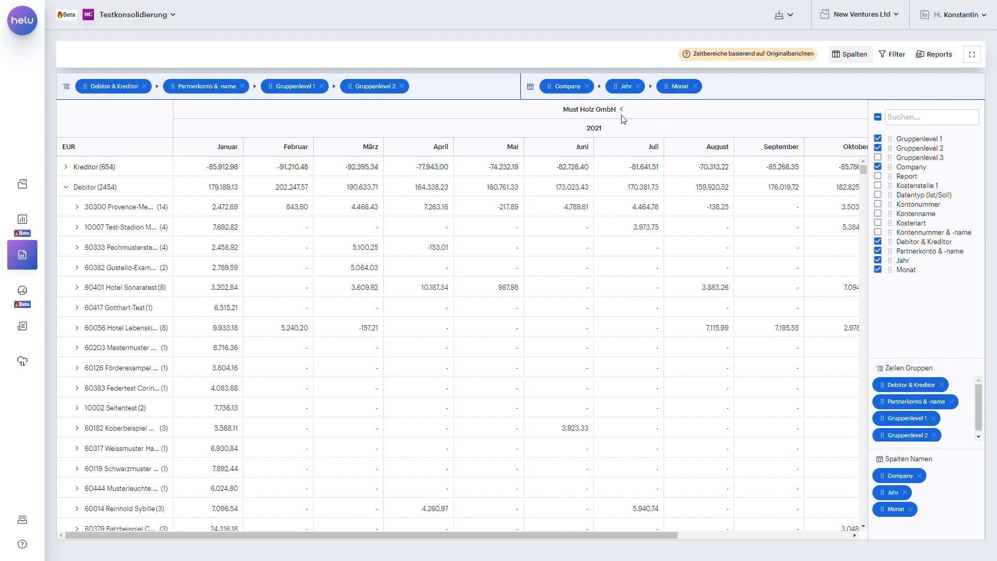
Remove the Company, Debitor & Kreditor and Partnerkonto & -name groups from the pivot and expand Aufwendungen
{"action": "left_click", "coordinate": [588, 87]}
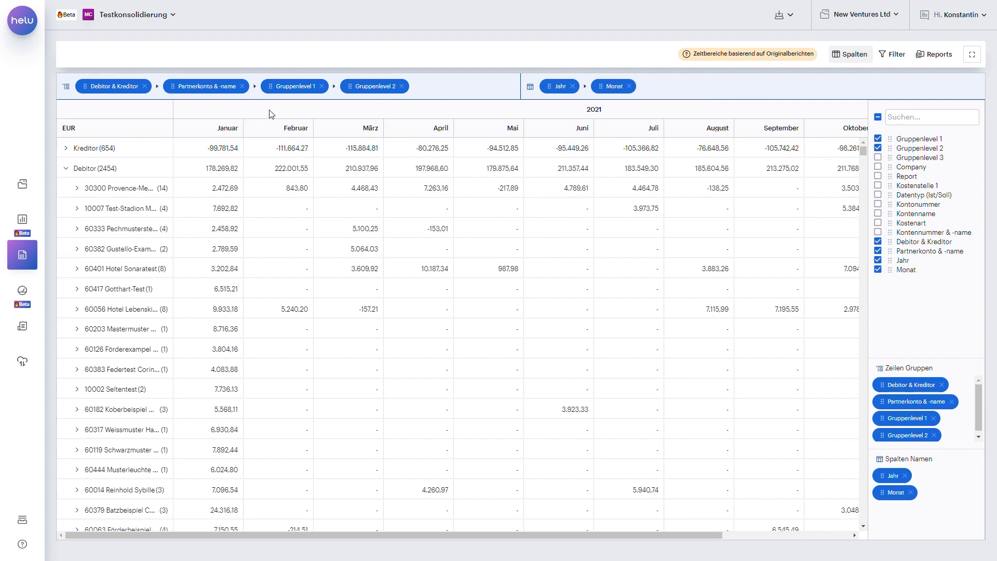
{"action": "left_click", "coordinate": [146, 87]}
{"action": "left_click", "coordinate": [155, 87]}
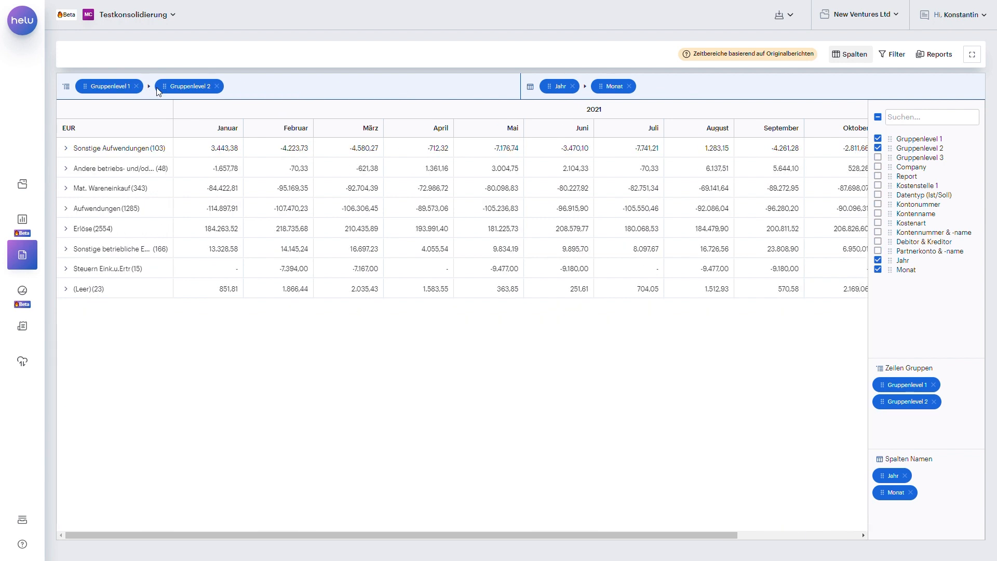
{"action": "left_click", "coordinate": [66, 209]}
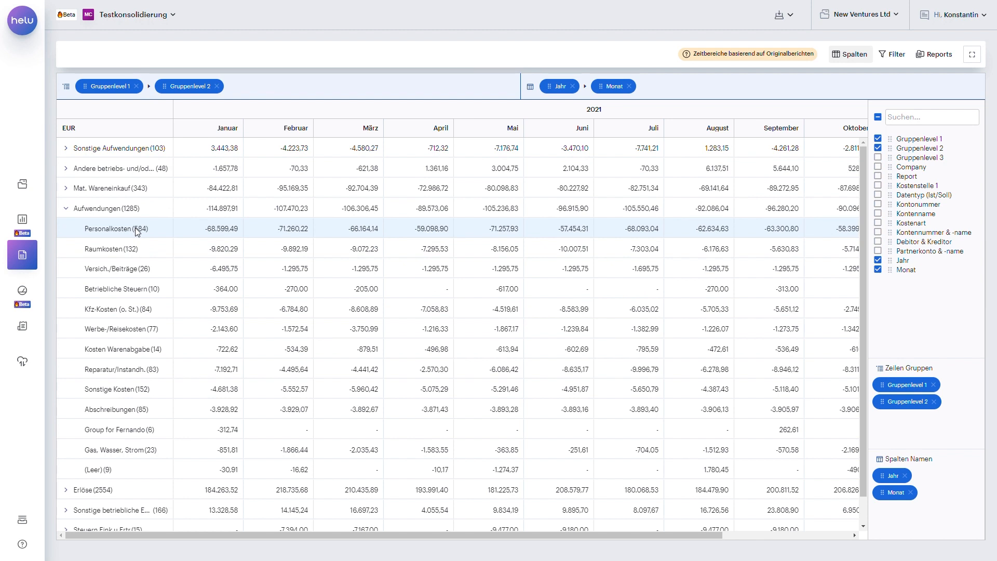
Exclude the account 4100 Löhne und Gehälter with the Kontennummer & -name filter, restore it and collapse that filter
{"action": "left_click", "coordinate": [891, 54]}
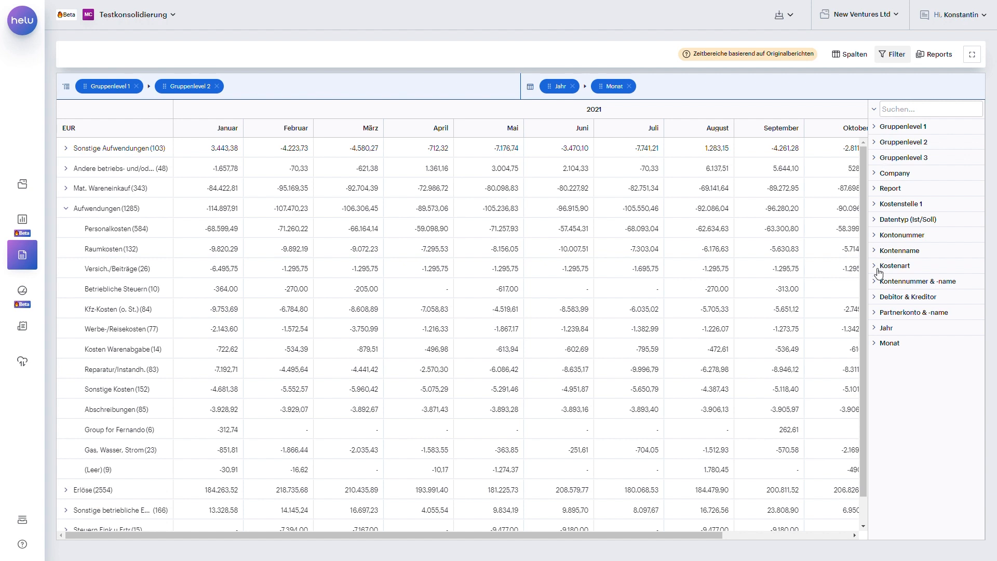
{"action": "left_click", "coordinate": [877, 287]}
{"action": "left_click", "coordinate": [912, 305]}
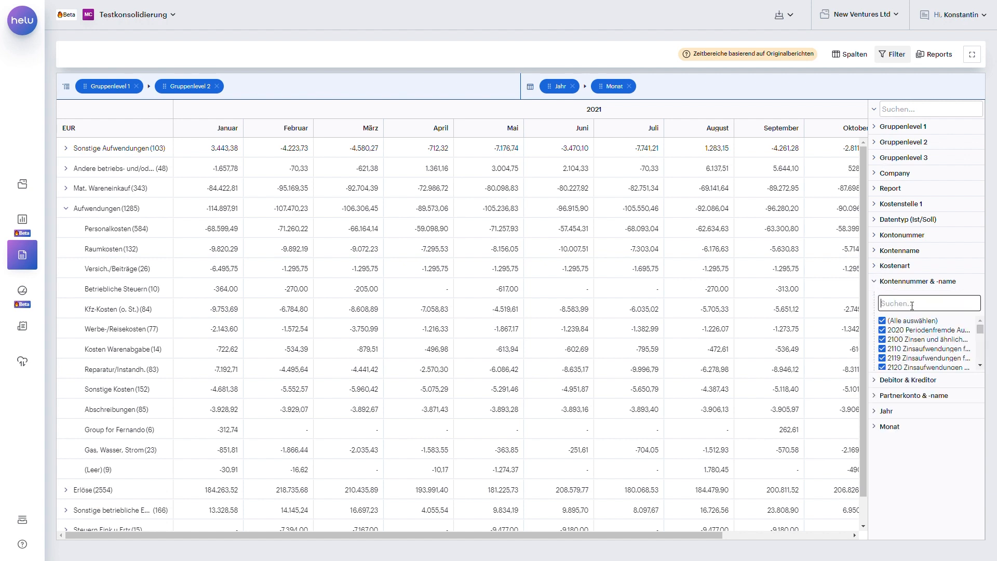
{"action": "type", "text": "4100"}
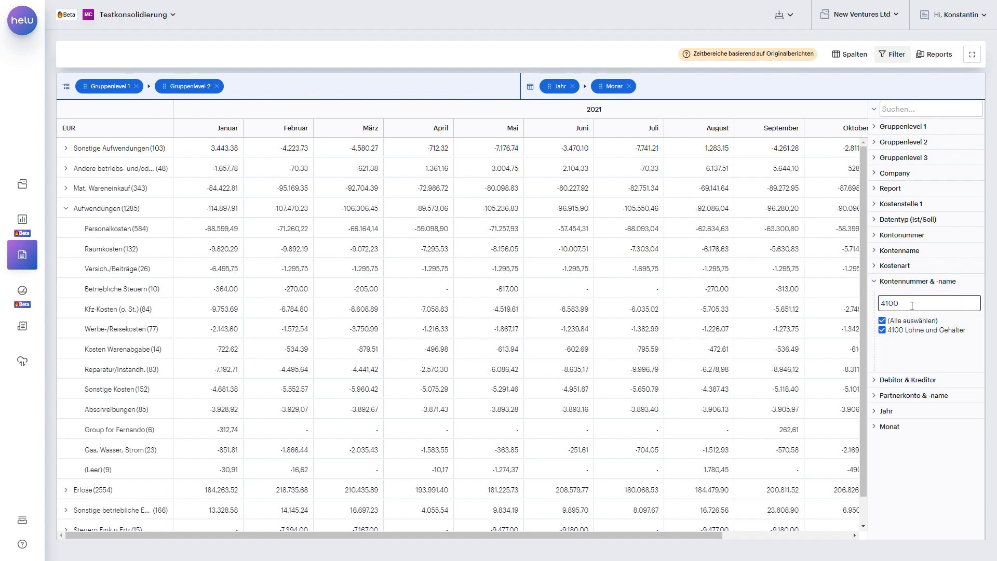
{"action": "left_click", "coordinate": [883, 331]}
{"action": "left_click", "coordinate": [882, 331]}
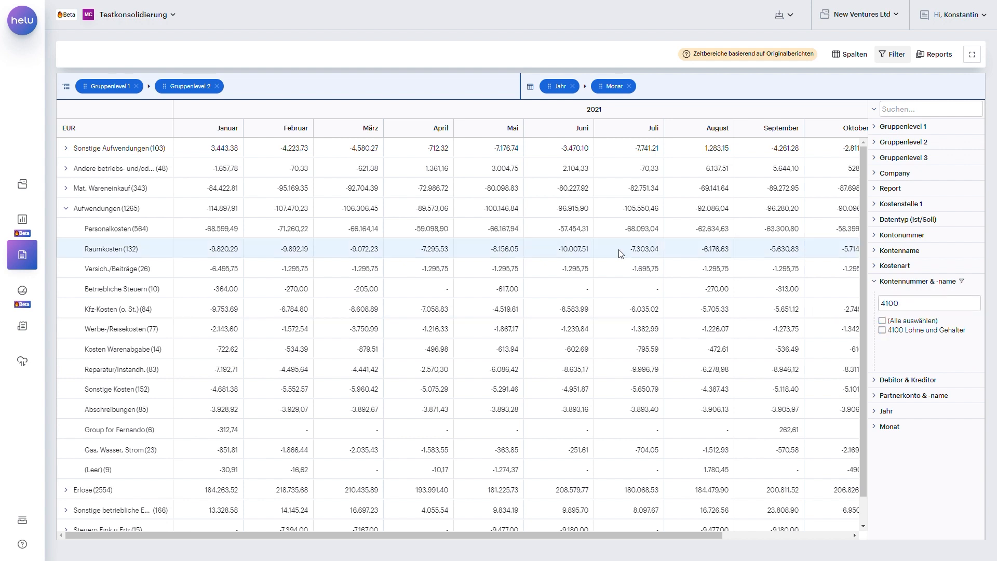
{"action": "left_click", "coordinate": [874, 281]}
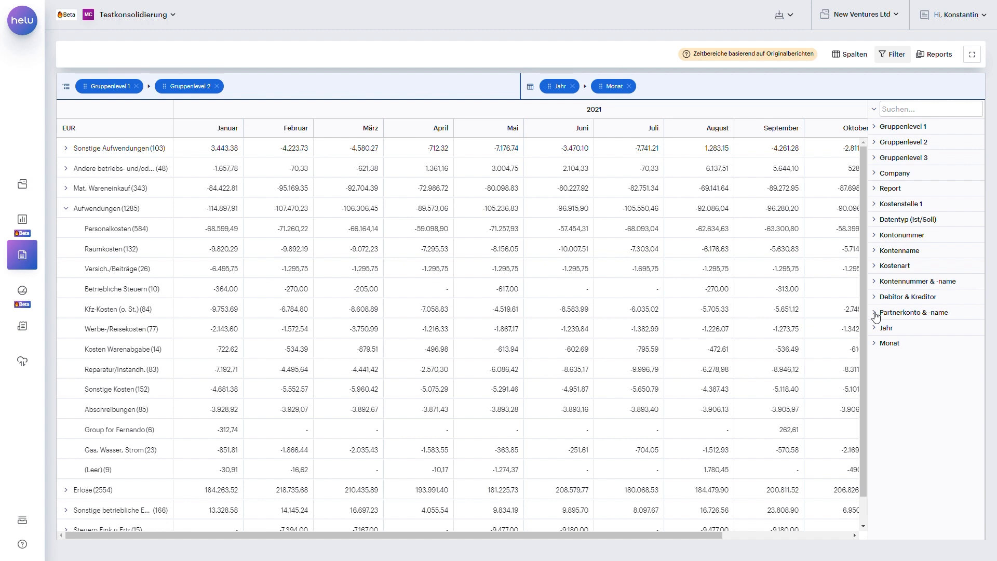
Search the Partnerkonto & -name filter for "holz" and exclude the 30200 Naturholzmöbel partner account
{"action": "left_click", "coordinate": [875, 313]}
{"action": "type", "text": "z"}
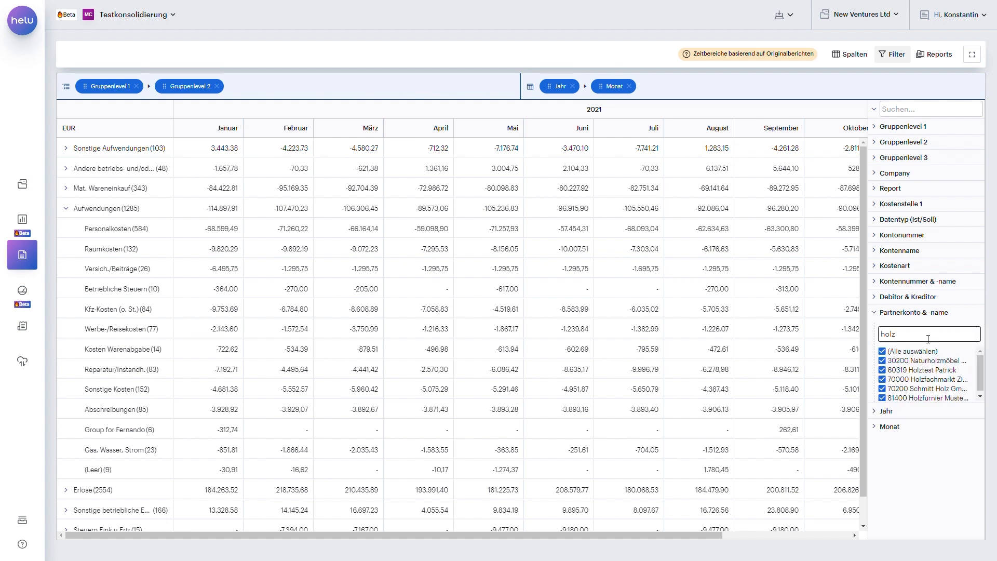
{"action": "left_click", "coordinate": [882, 361]}
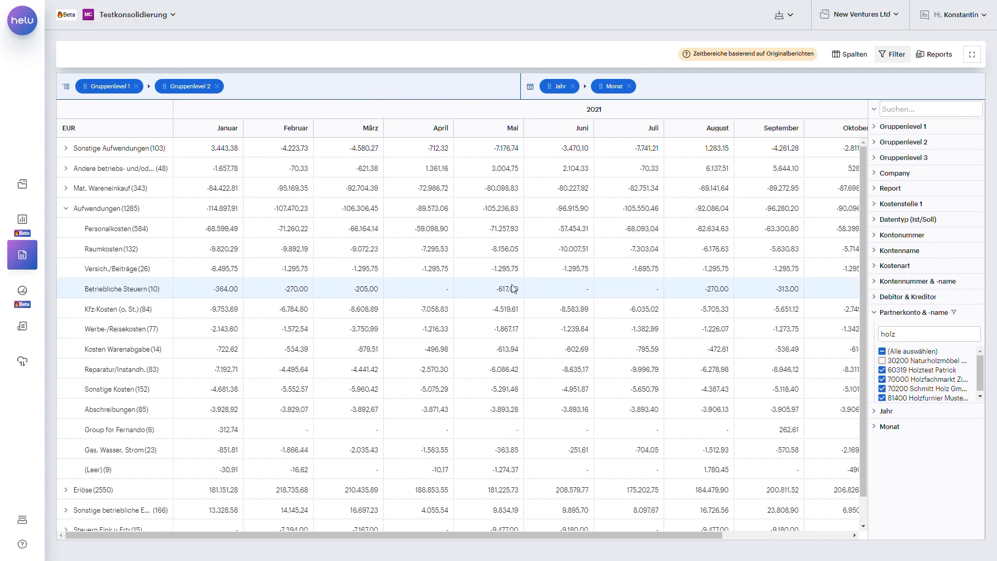